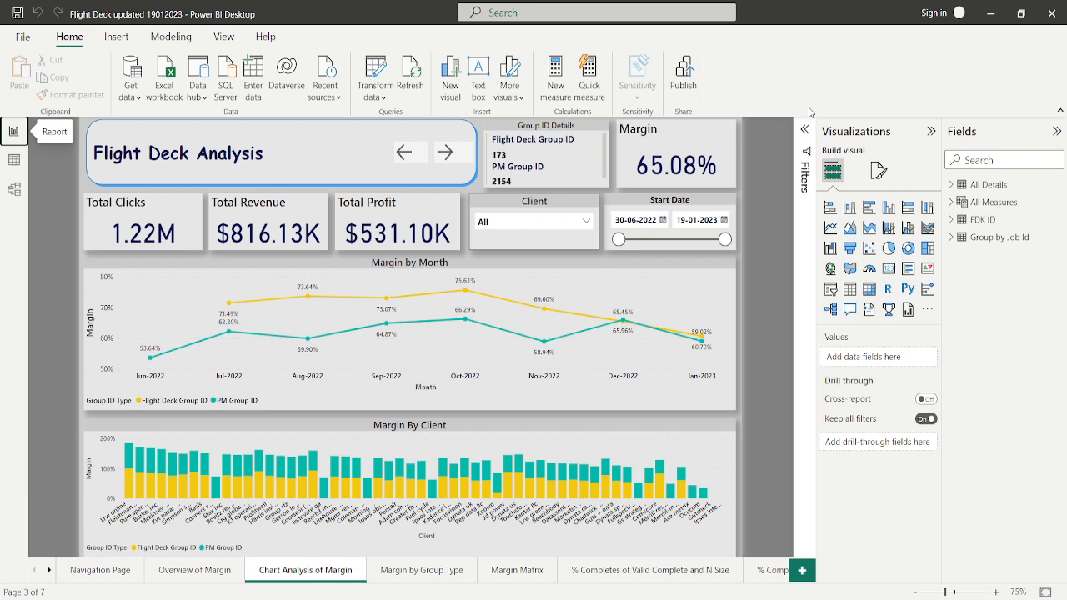
Show the table data and examine the distinct Country values in the All Details table
left_click(16, 160)
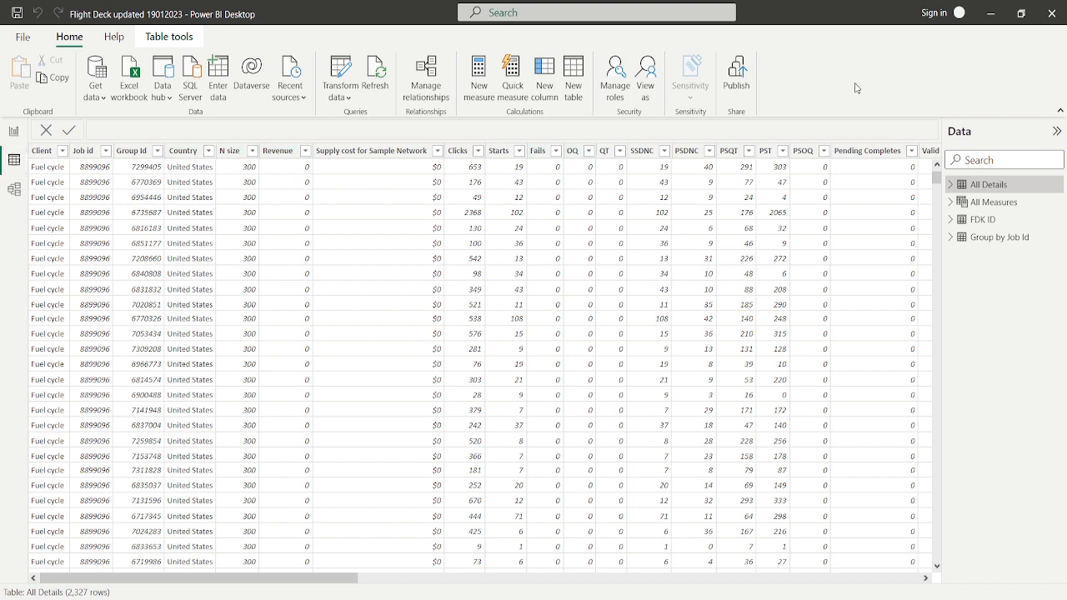
left_click(210, 153)
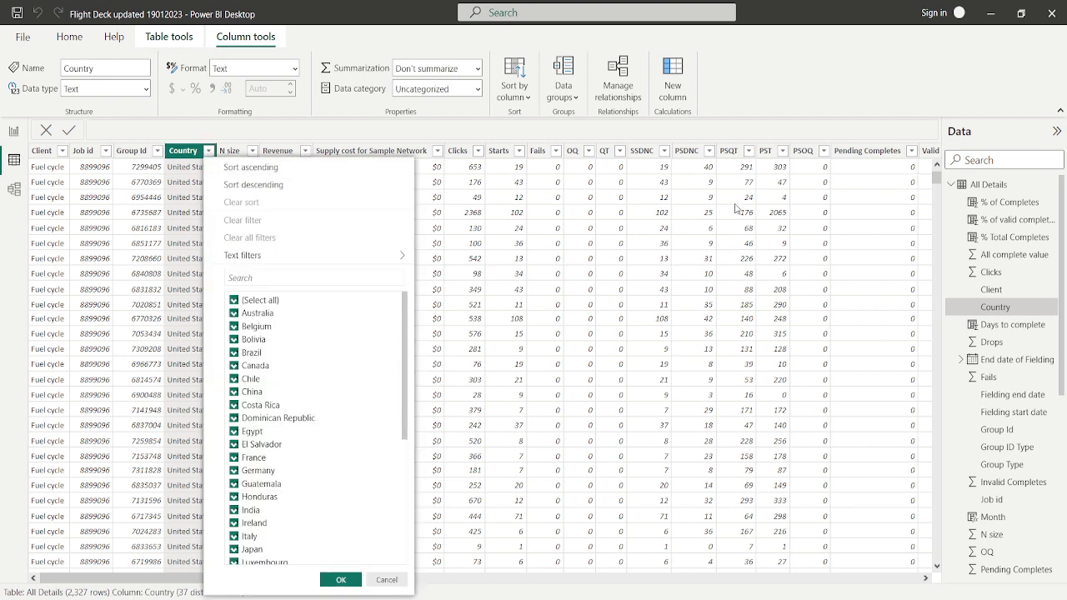
left_click(777, 57)
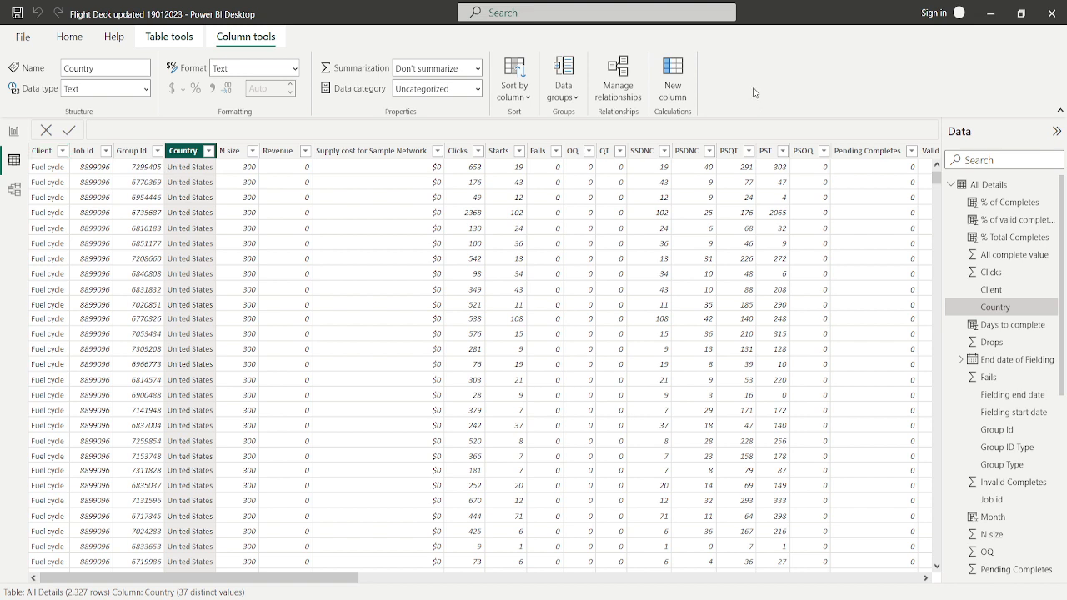
Create a new calculated table and name it Summary Table in its formula
left_click(171, 42)
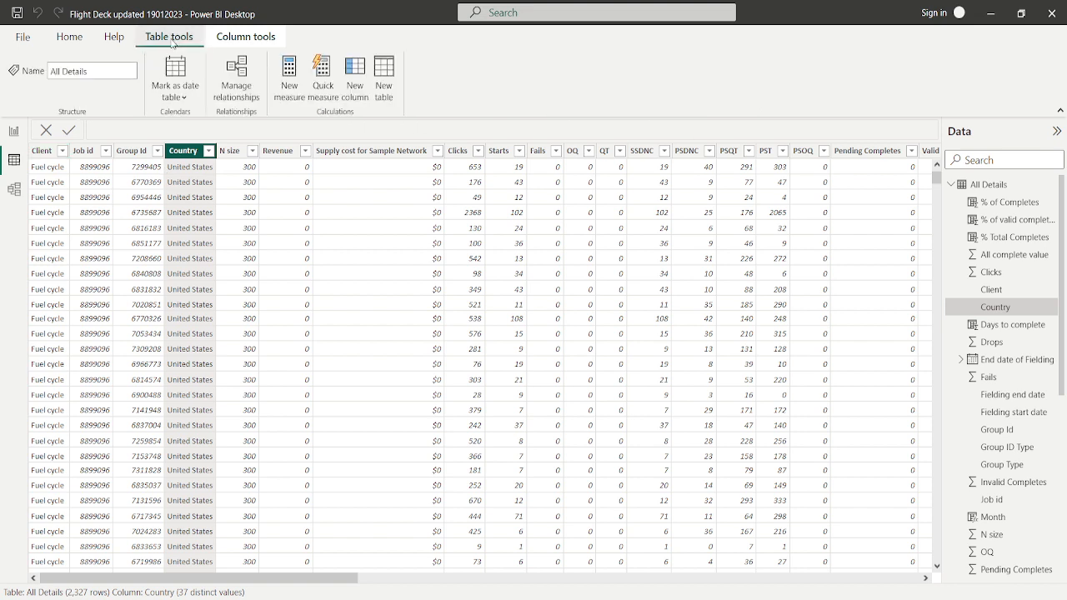
left_click(384, 79)
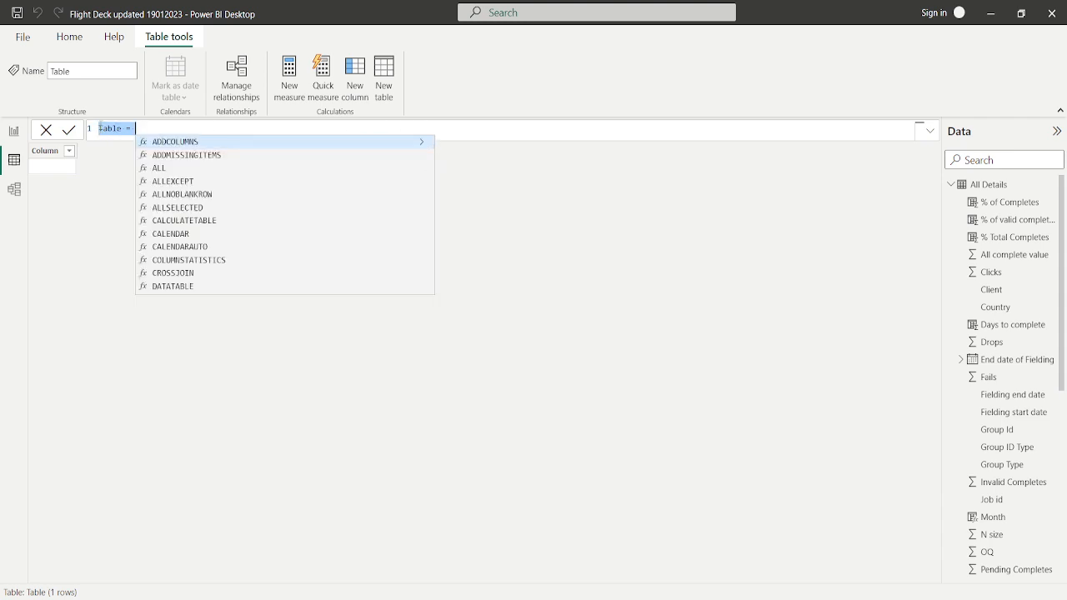
left_click(100, 129)
double_click(101, 129)
type("Summary")
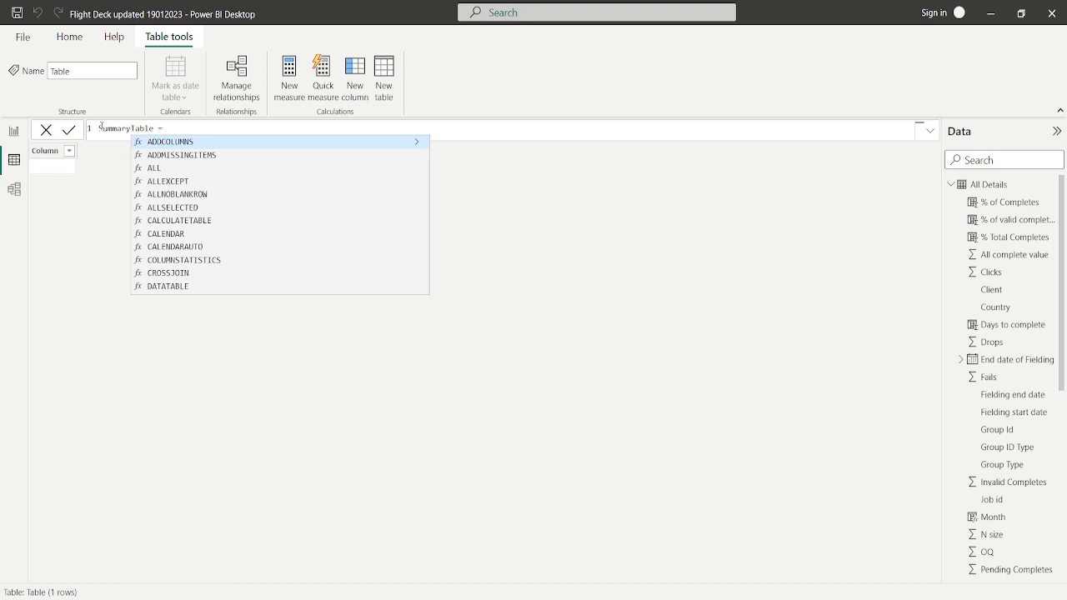
key("Right")
key("Right")
key("Right")
key("Right")
key("Right")
key("Right")
key("Right")
key("Right")
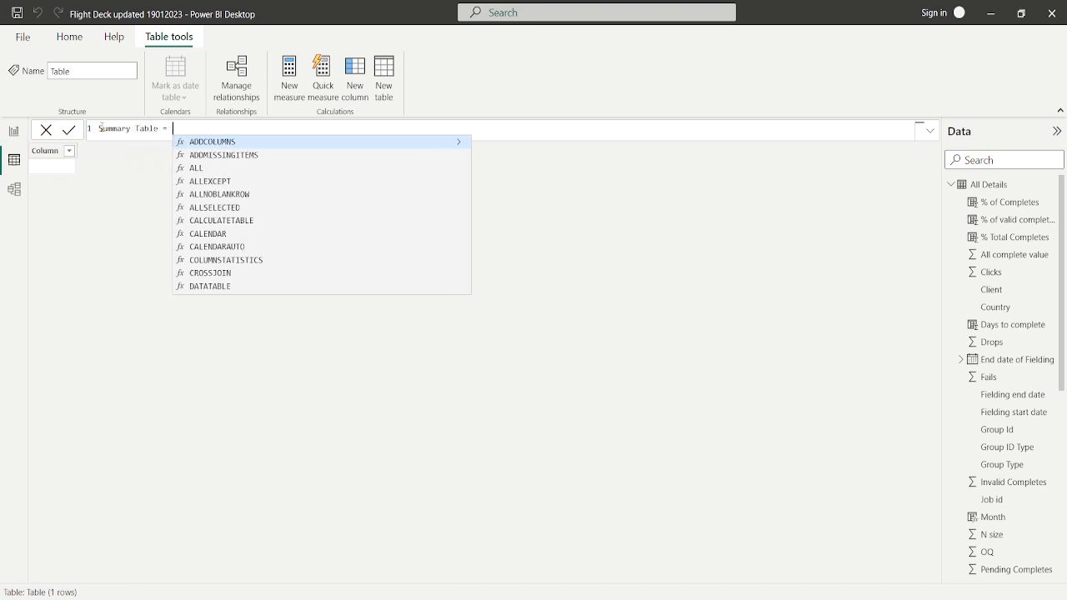
Start the table formula with SUMMARIZECOLUMNS, grouping by 'All Details'[Country]
type("sum")
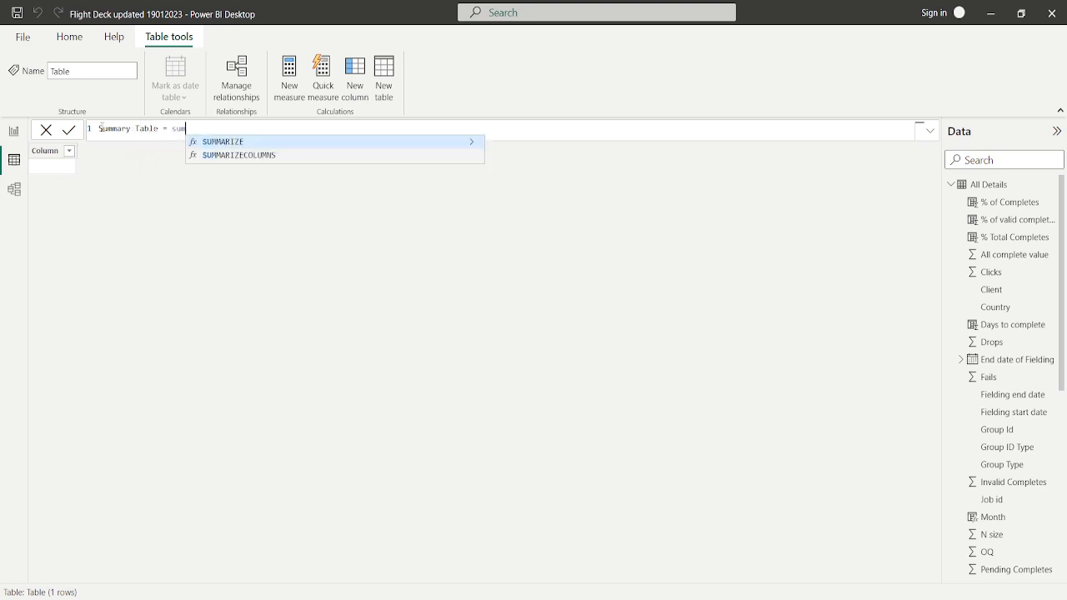
key("Down")
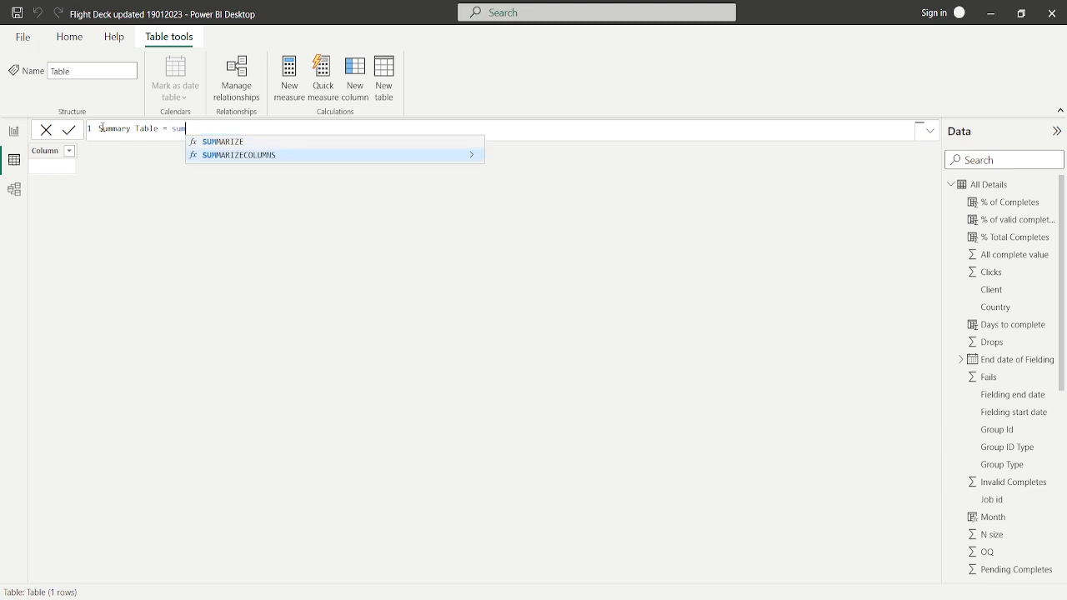
key("Tab")
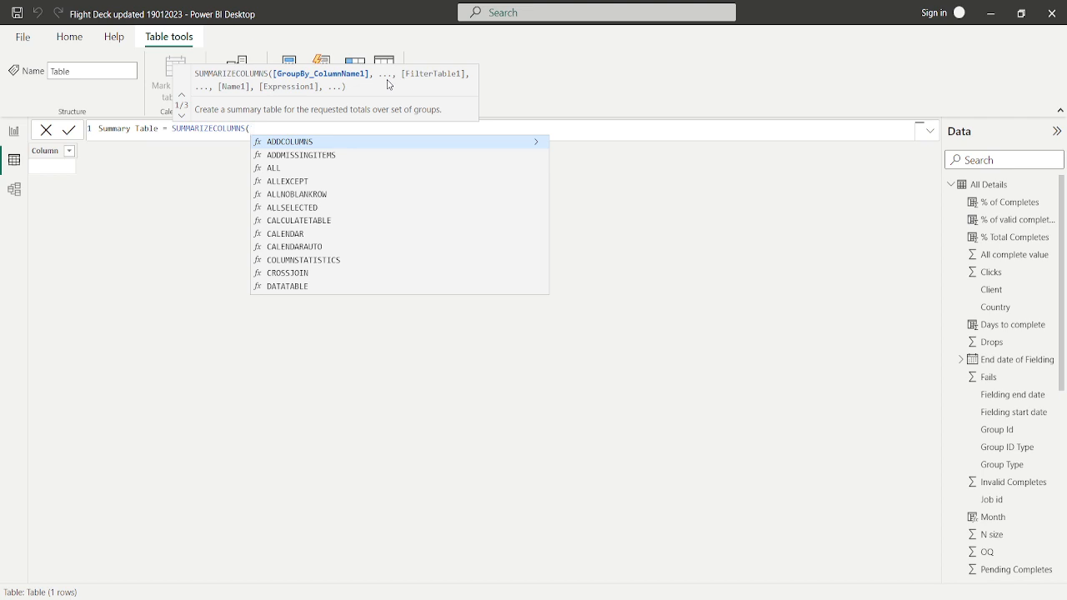
type("count")
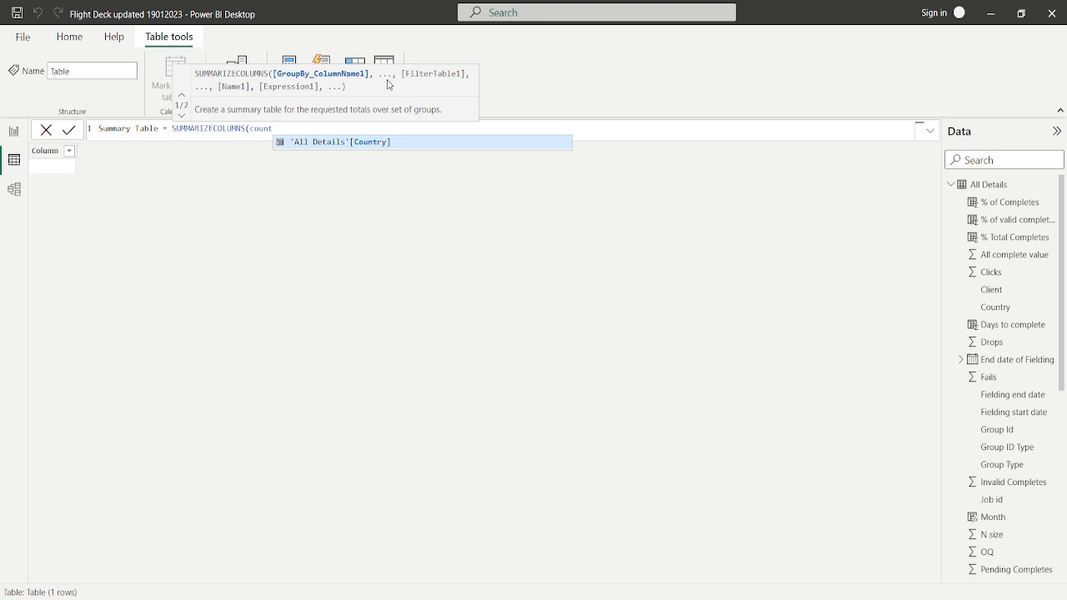
key("Tab")
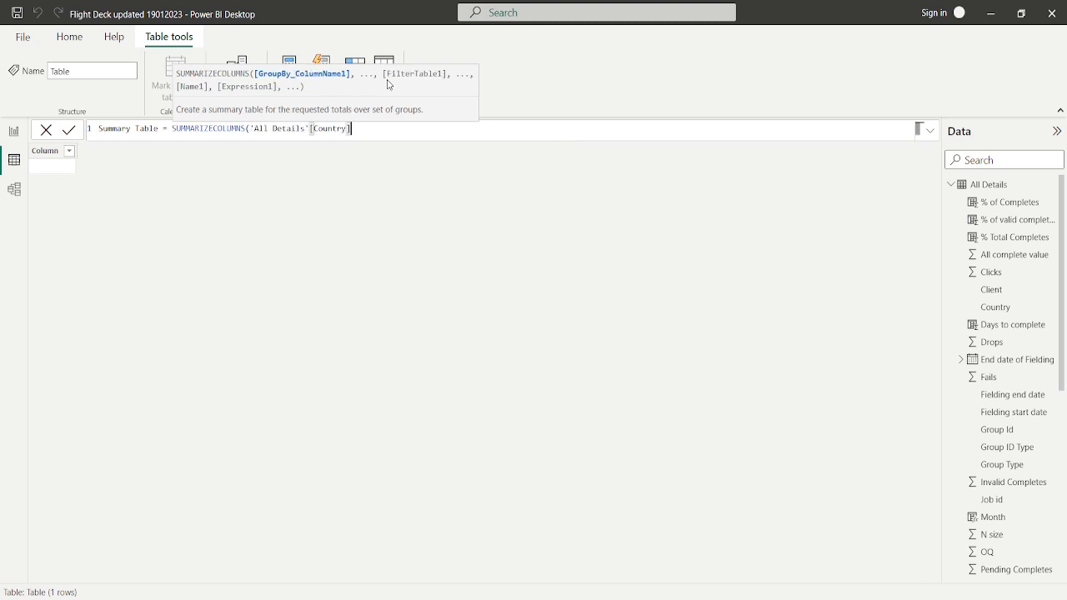
Add a "Total Profit" column calculated as SUM('All Details'[Profit]) and commit the Summary Table formula
type(",\"")
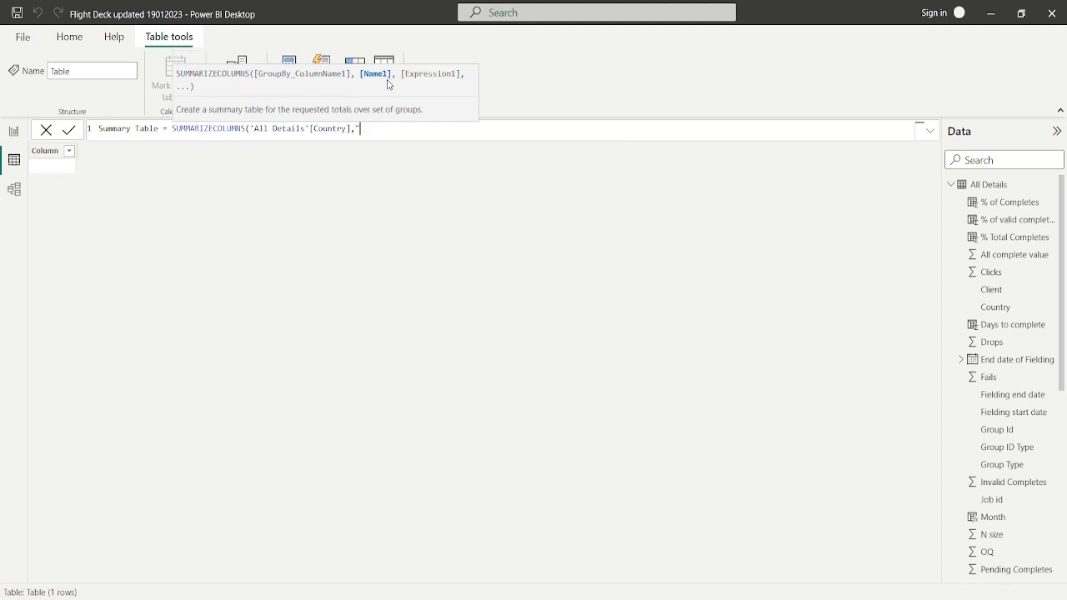
type("Total Profit\"")
type(",sum")
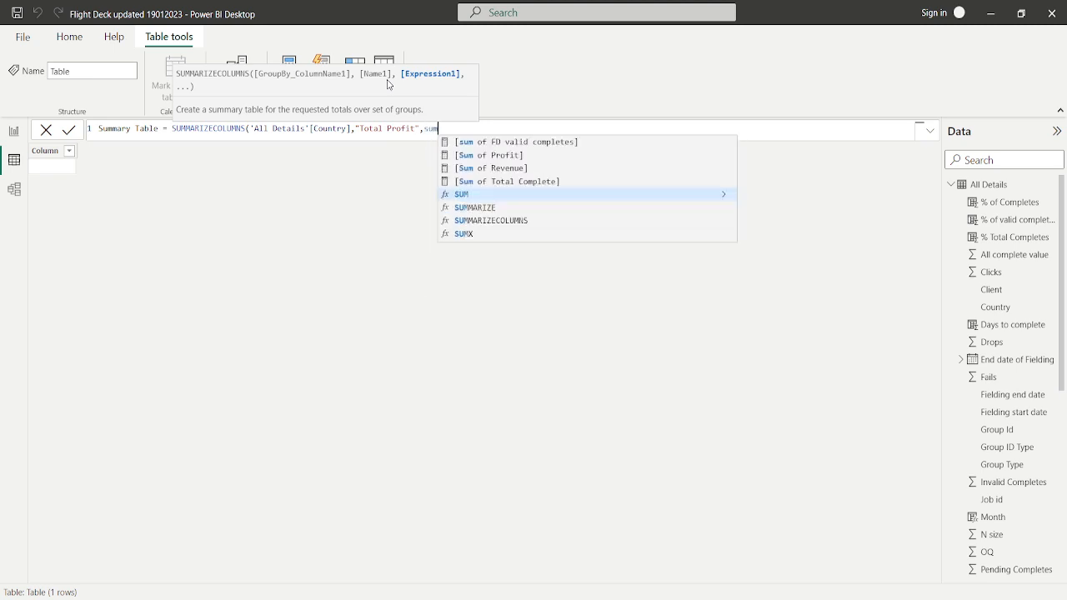
type("(")
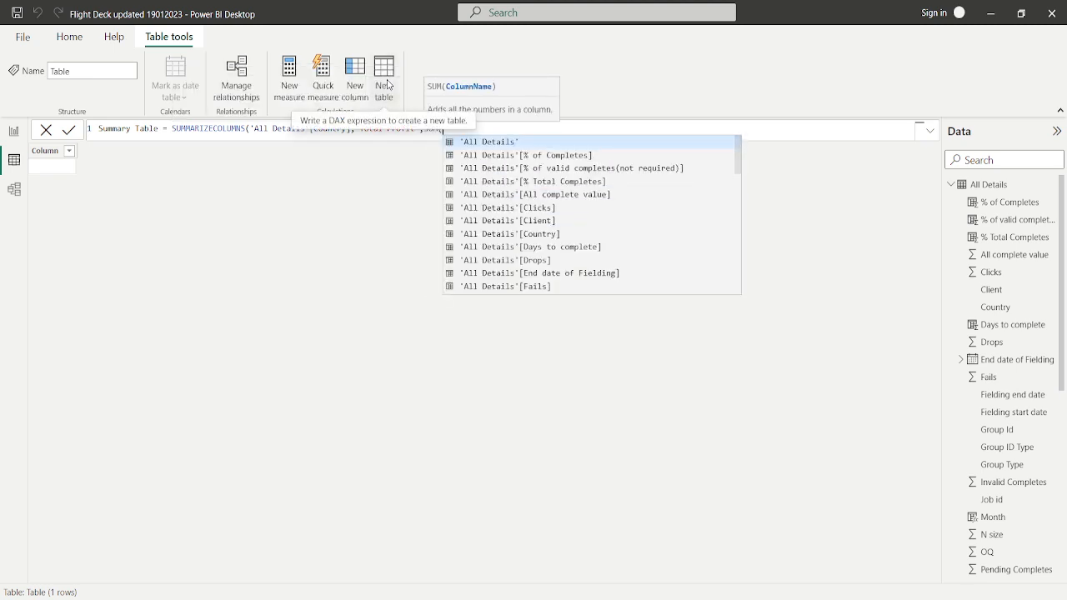
type("pro")
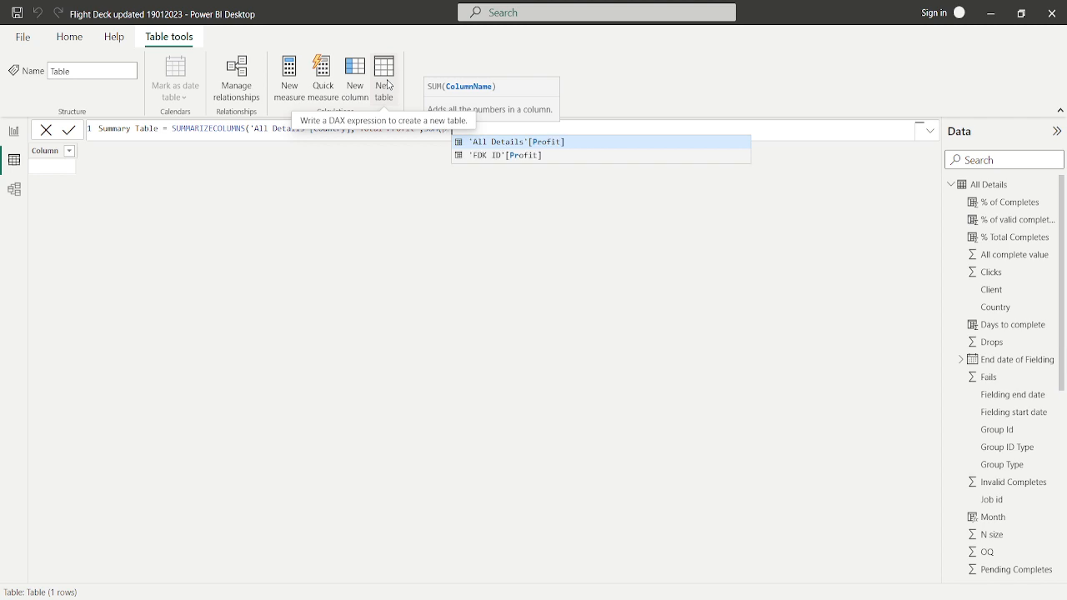
type("fi")
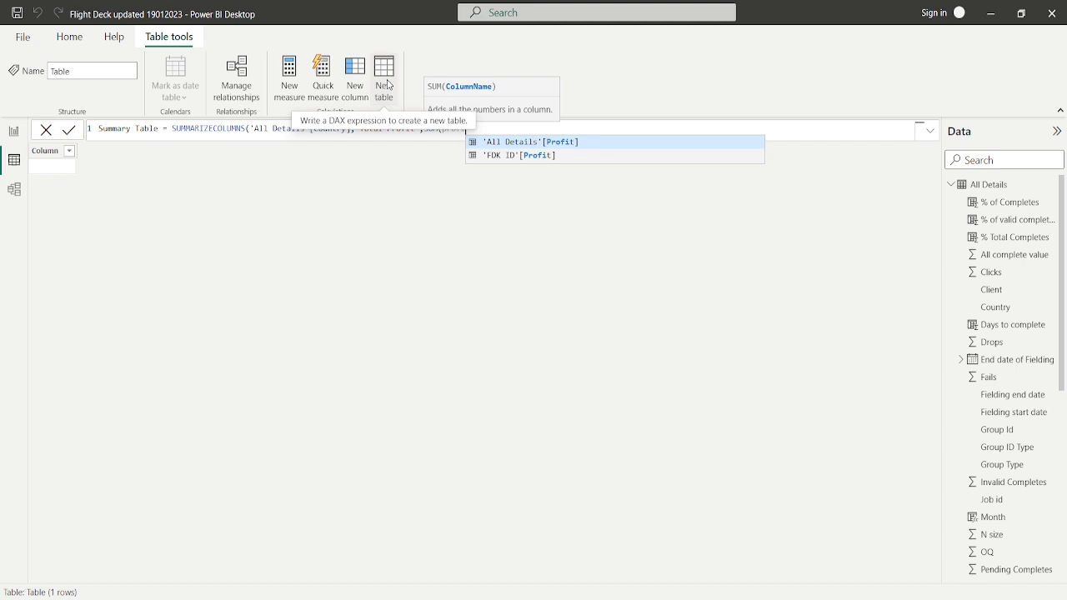
key("Tab")
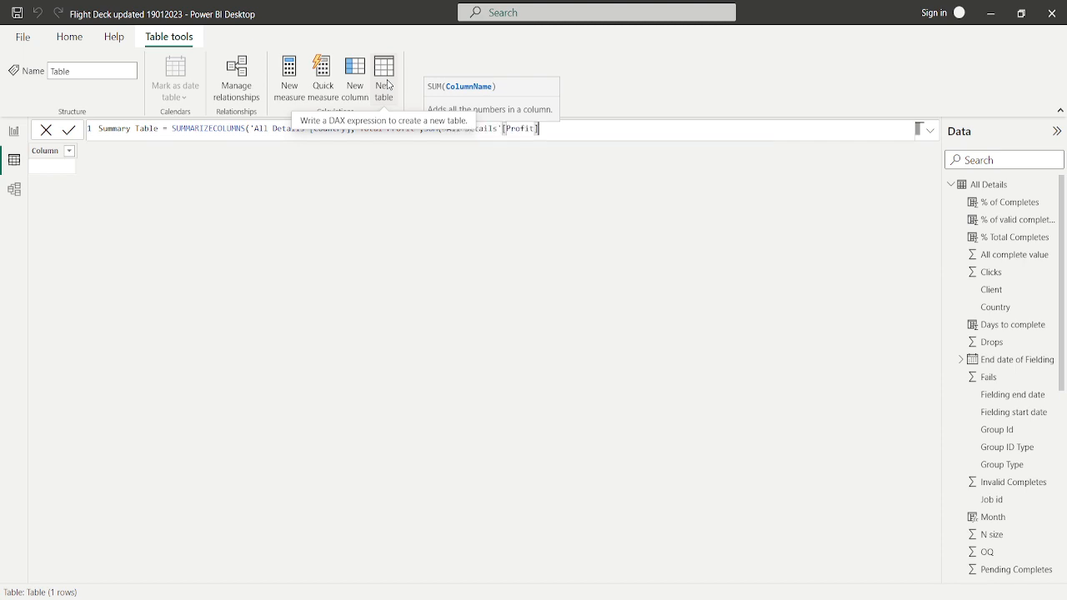
type(")")
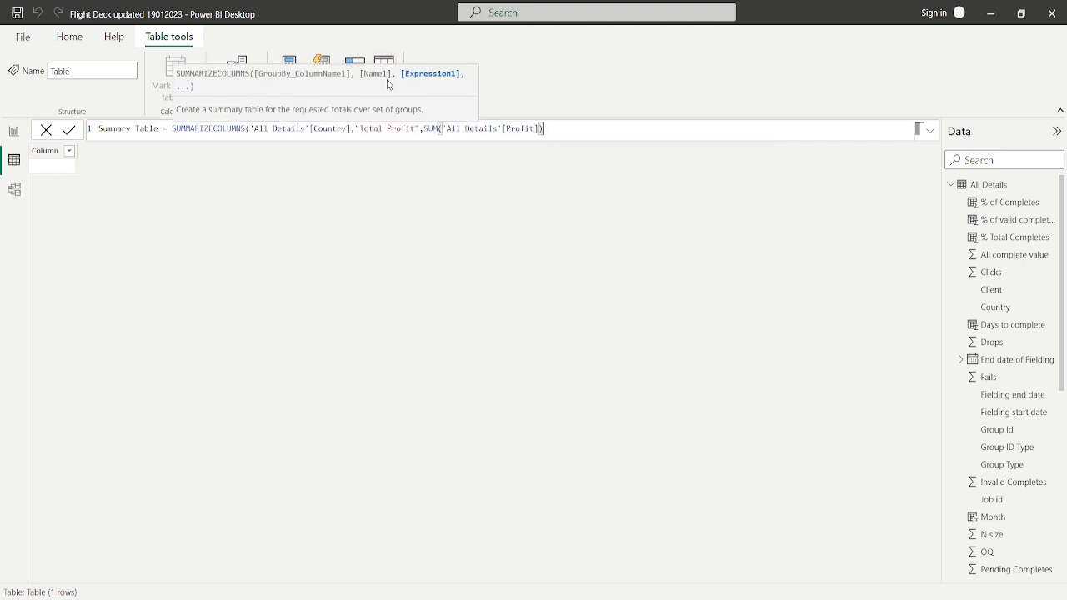
type(")")
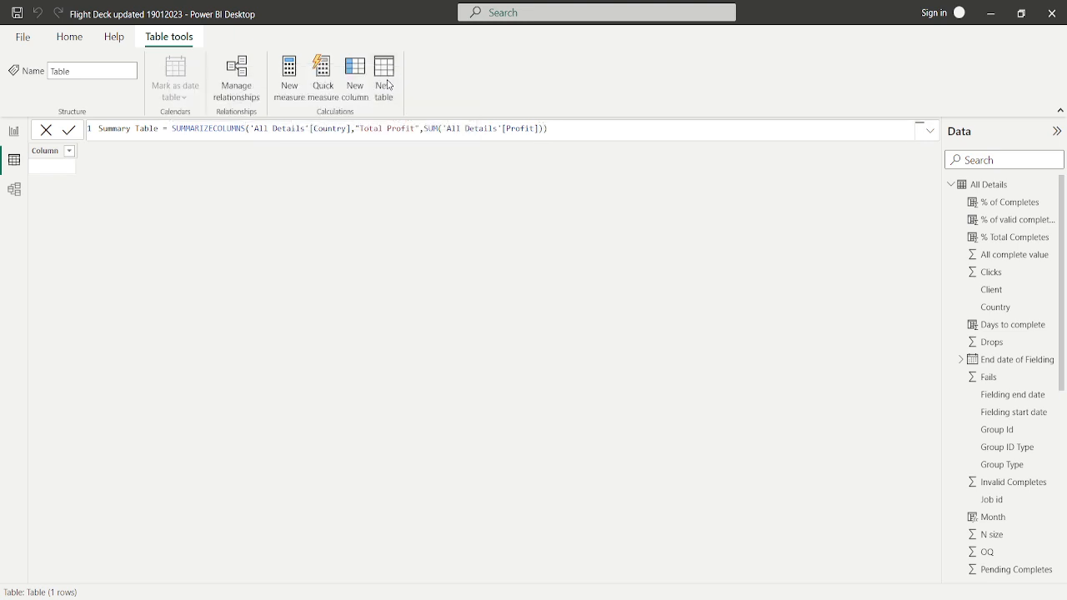
key("Return")
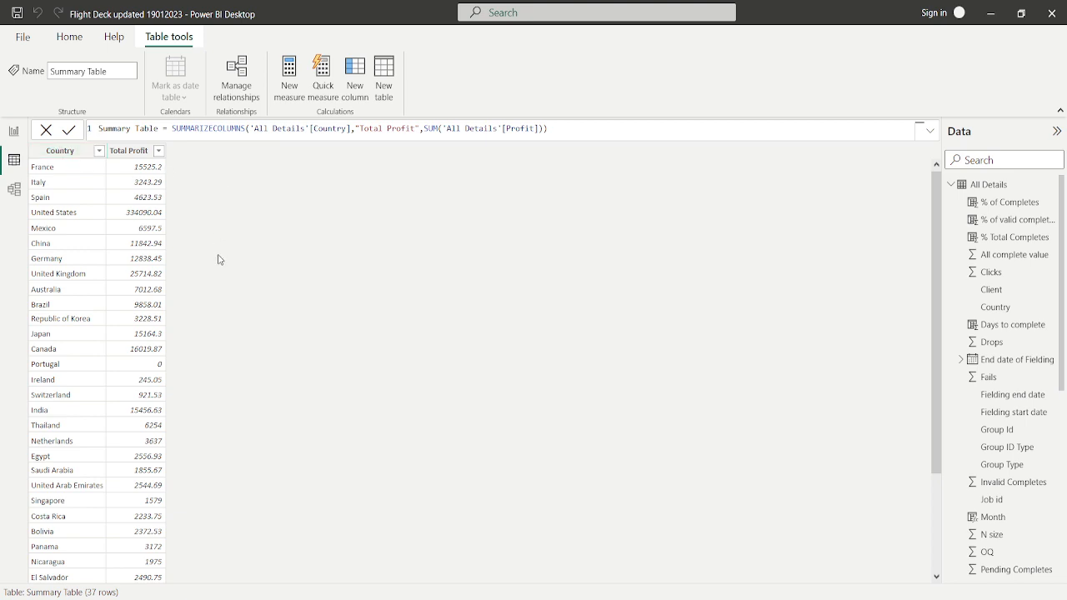
Try to add 'All Details'[Job id ] as a second grouping column in front of "Total Profit"
scroll(219, 259, "down", 3)
scroll(219, 259, "up", 3)
left_click(357, 131)
type("job")
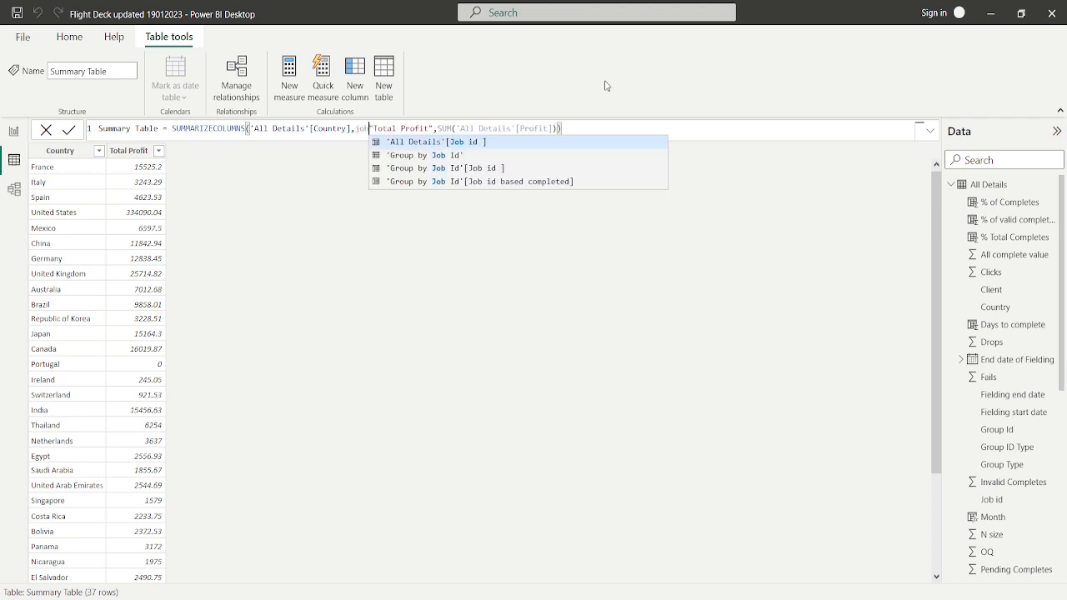
key("Tab")
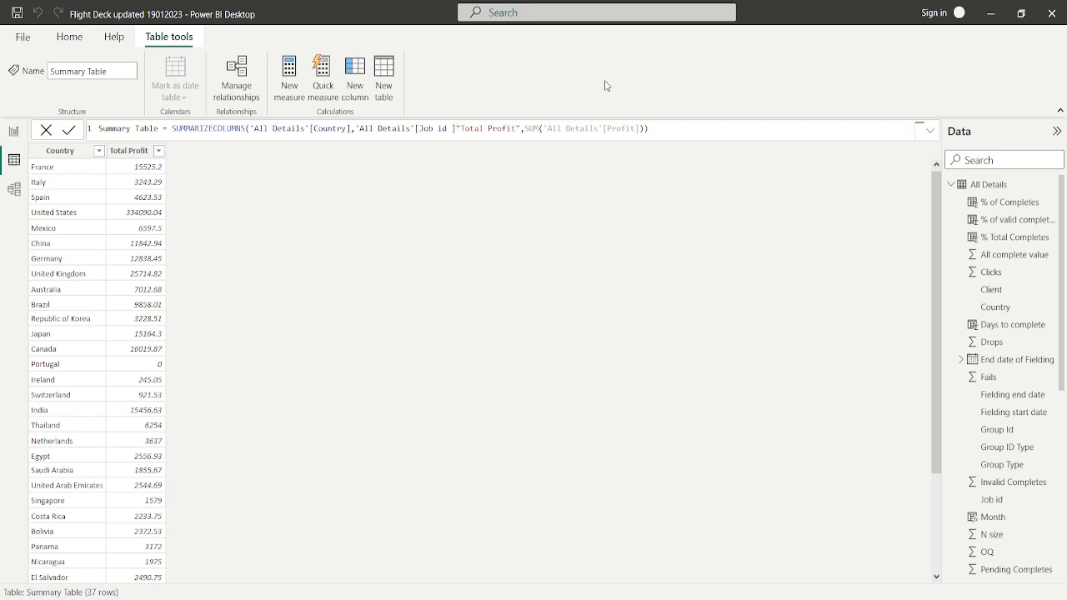
key("Return")
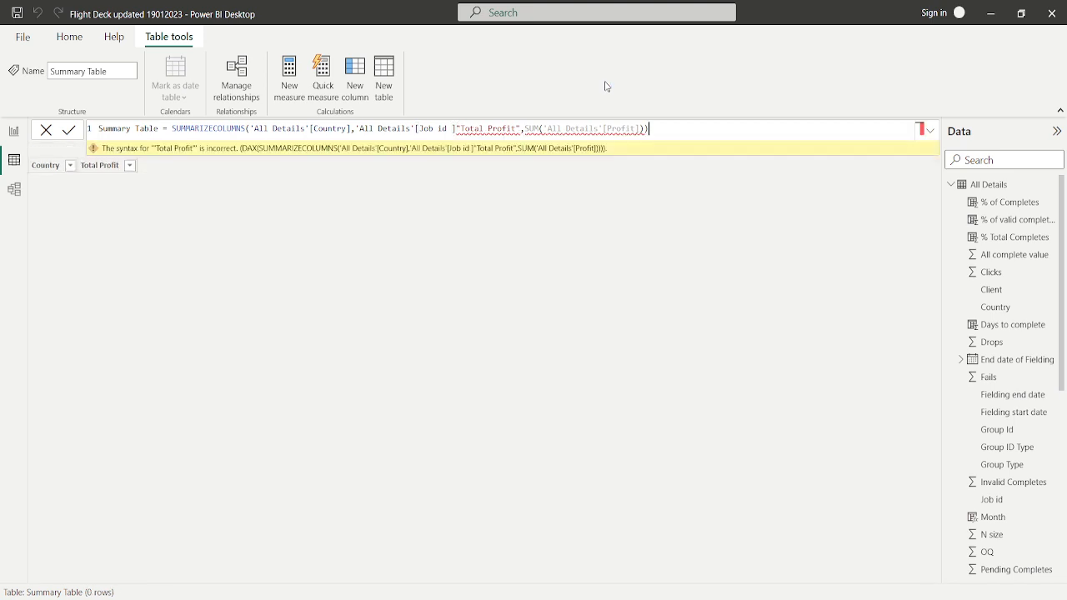
Delete everything after 'All Details'[Country] from the Summary Table formula
left_click(457, 128)
left_click(681, 131)
key("BackSpace")
key("BackSpace")
key("BackSpace")
key("BackSpace")
key("BackSpace")
key("BackSpace")
key("BackSpace")
key("BackSpace")
key("BackSpace")
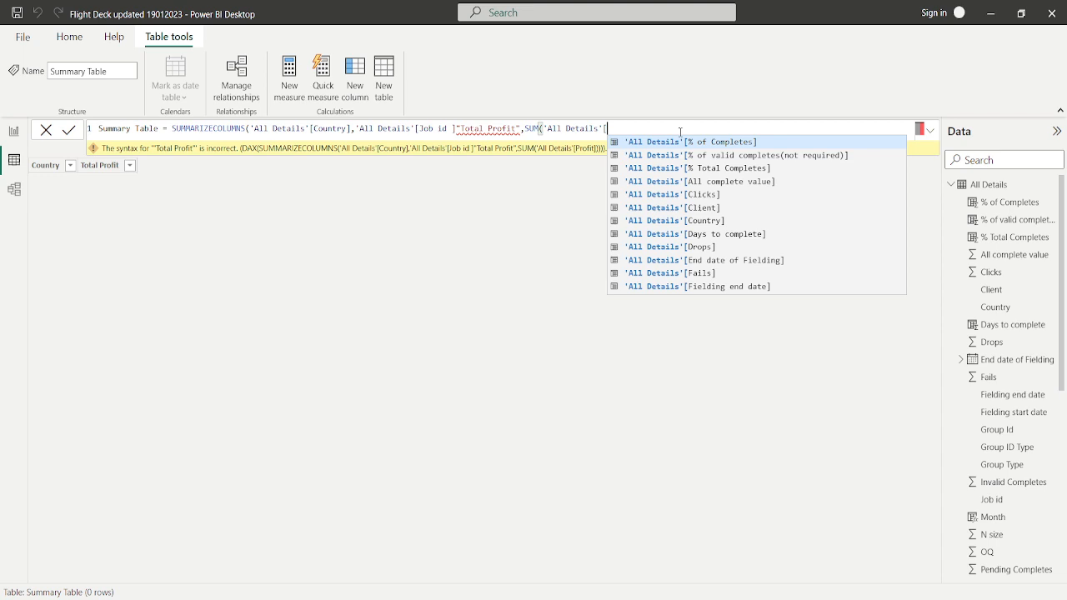
key("BackSpace")
key("BackSpace")
key("BackSpace")
key("BackSpace")
key("BackSpace")
key("BackSpace")
key("BackSpace")
key("BackSpace")
key("BackSpace")
key("BackSpace")
key("BackSpace")
key("BackSpace")
key("BackSpace")
key("BackSpace")
key("BackSpace")
key("BackSpace")
key("BackSpace")
key("BackSpace")
key("BackSpace")
key("BackSpace")
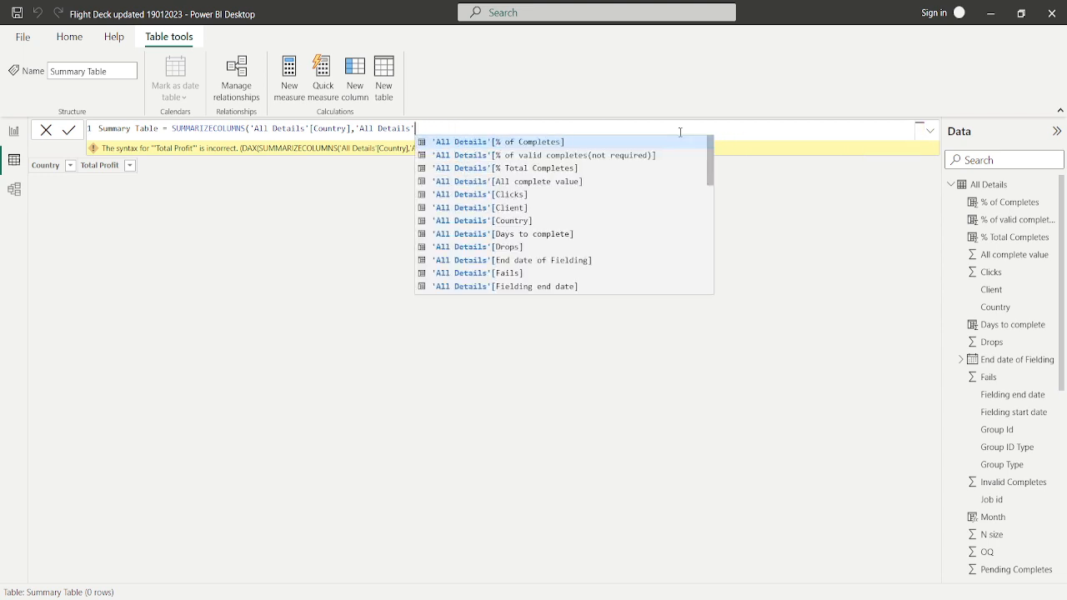
key("BackSpace")
key("BackSpace")
key("BackSpace")
key("BackSpace")
key("BackSpace")
key("BackSpace")
key("BackSpace")
key("BackSpace")
key("BackSpace")
key("BackSpace")
key("BackSpace")
key("BackSpace")
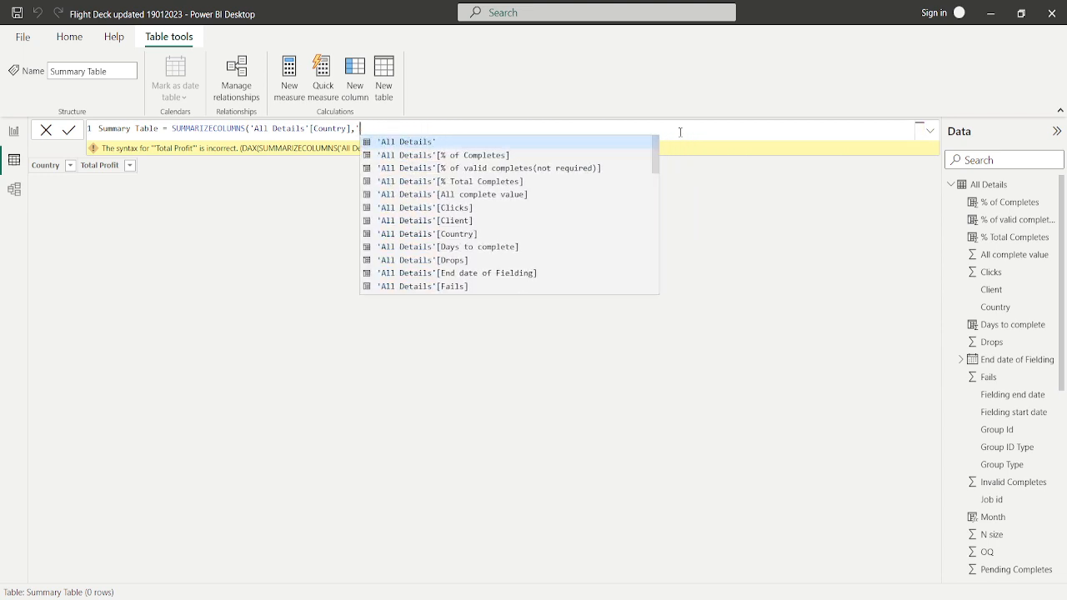
key("BackSpace")
key("BackSpace")
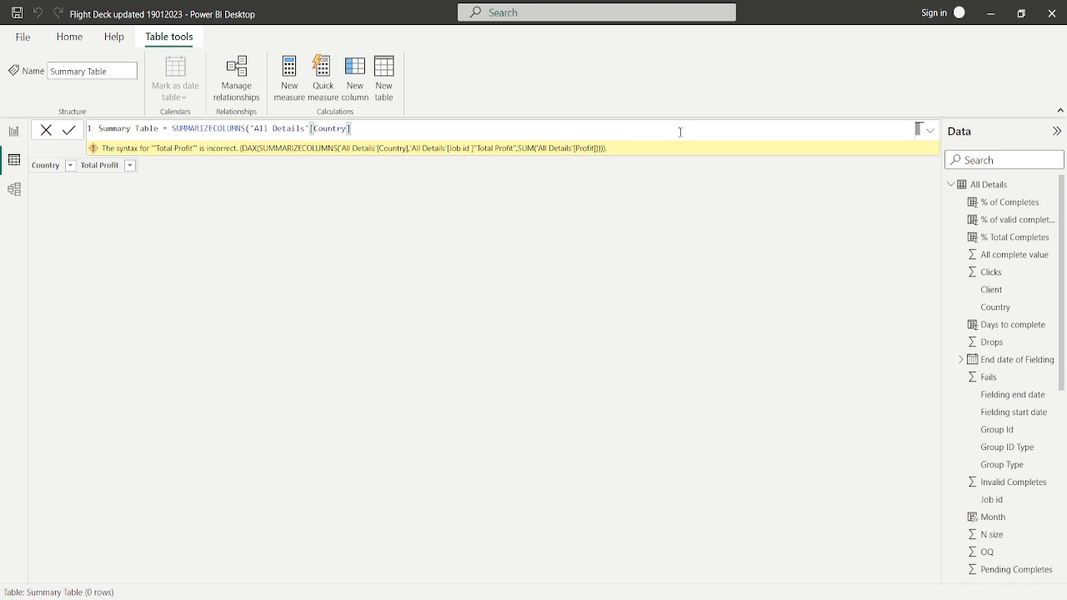
Add 'All Details'[Job id ] as the second grouping column after Country, followed by a comma
type(",")
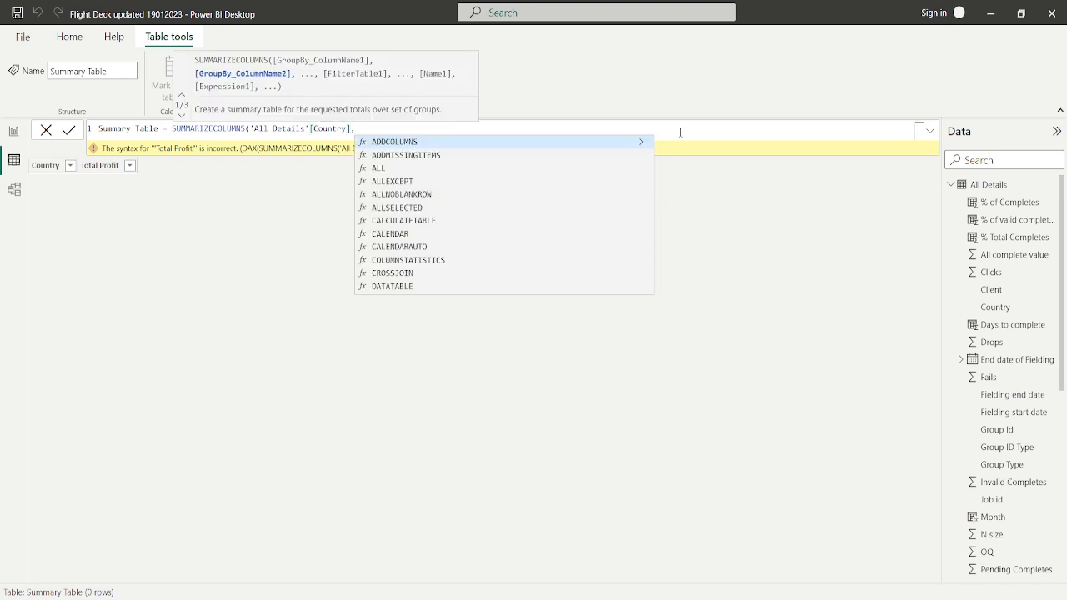
type("job")
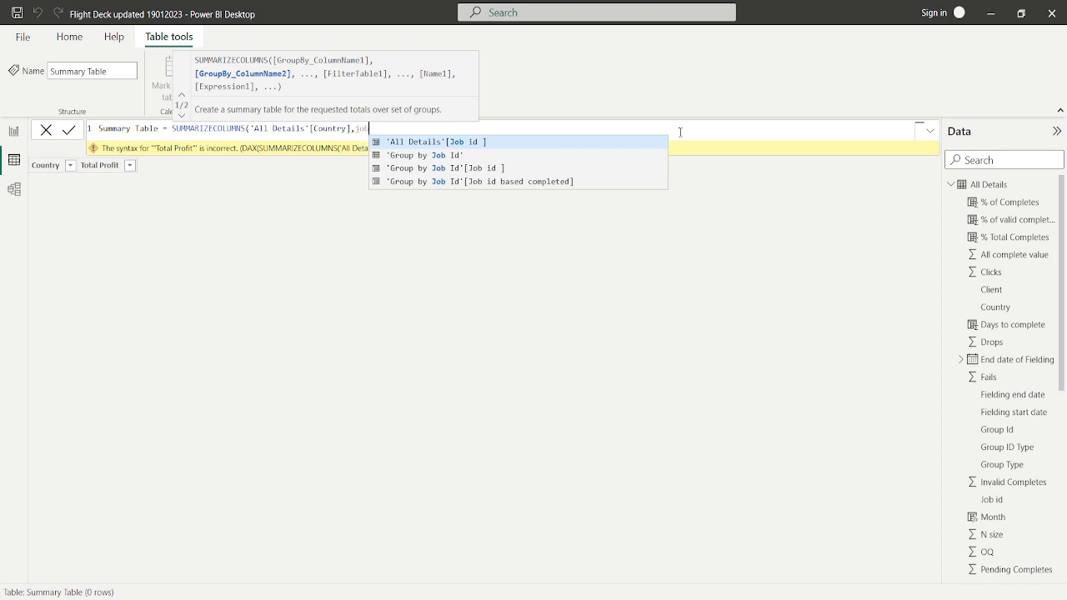
key("Tab")
type(",")
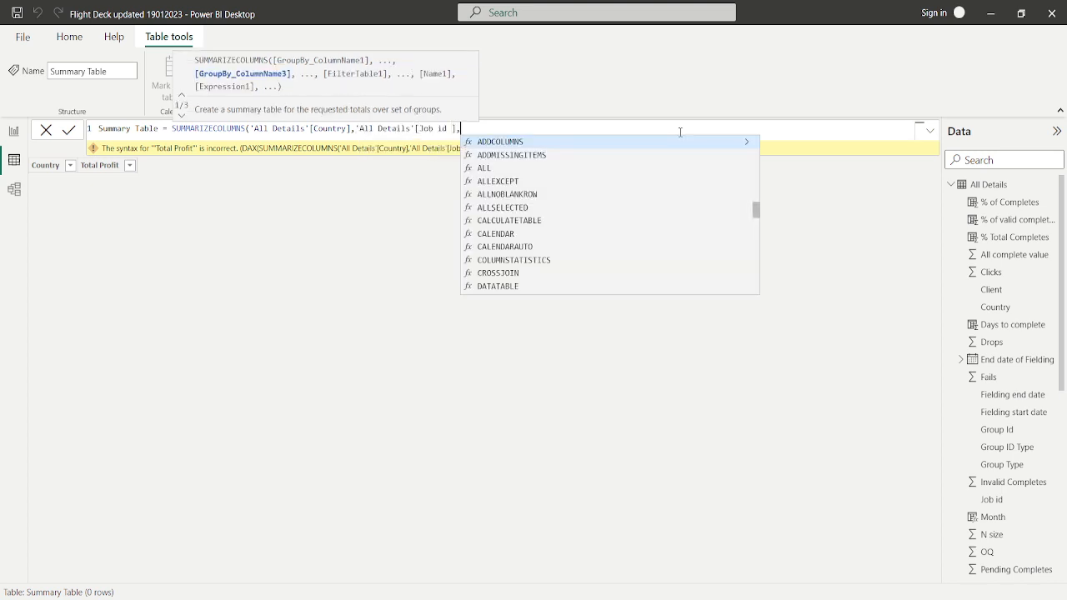
Add a "Summary Profit" column calculated as SUM('All Details'[Profit]), close the formula and commit it
type("\"")
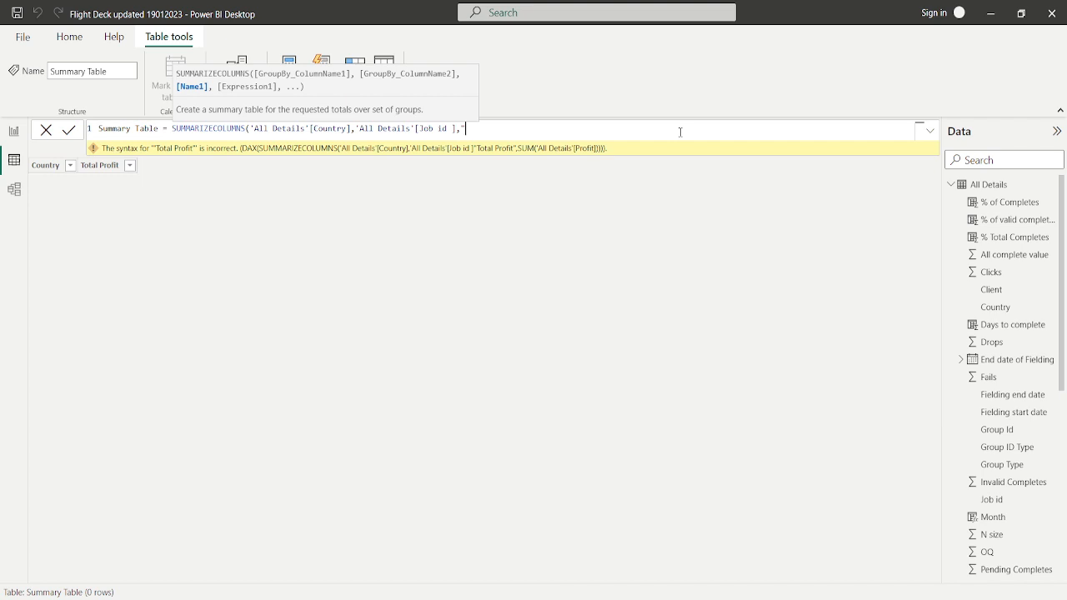
type("Summary Profit\",")
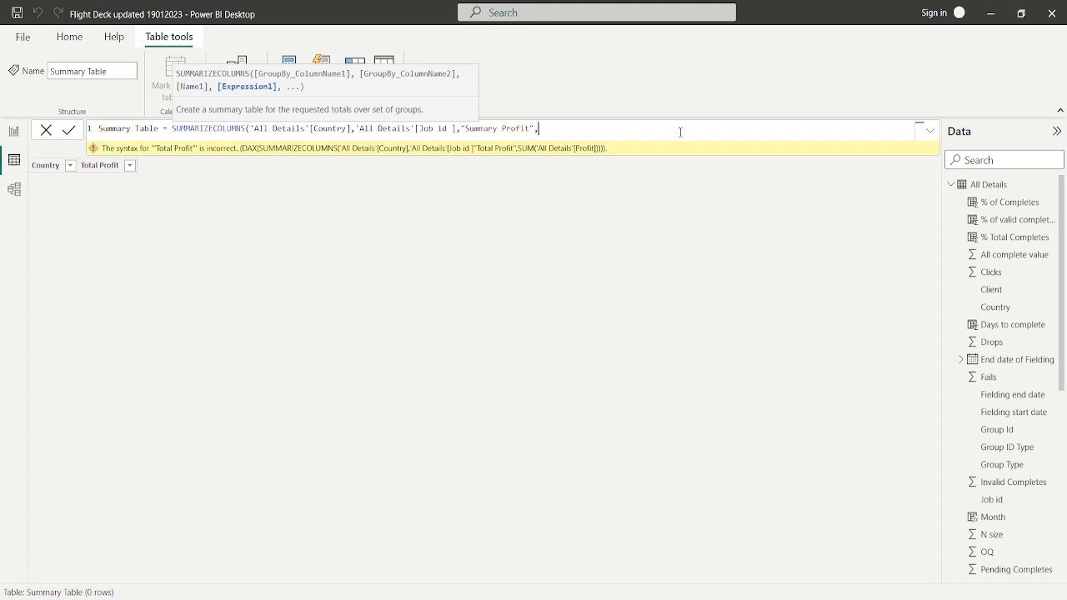
type("sum")
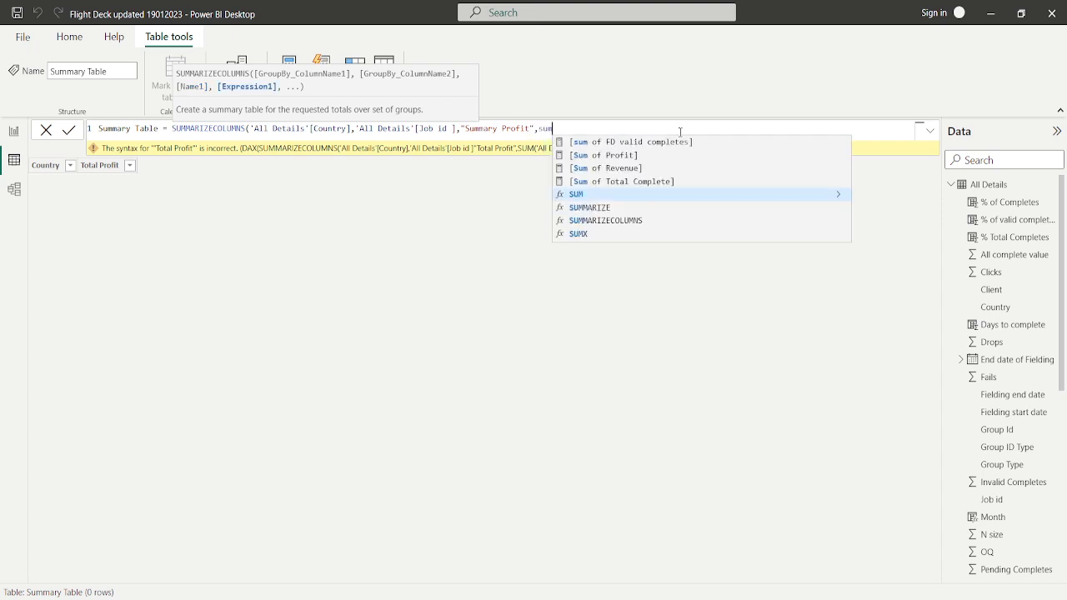
type("(pro")
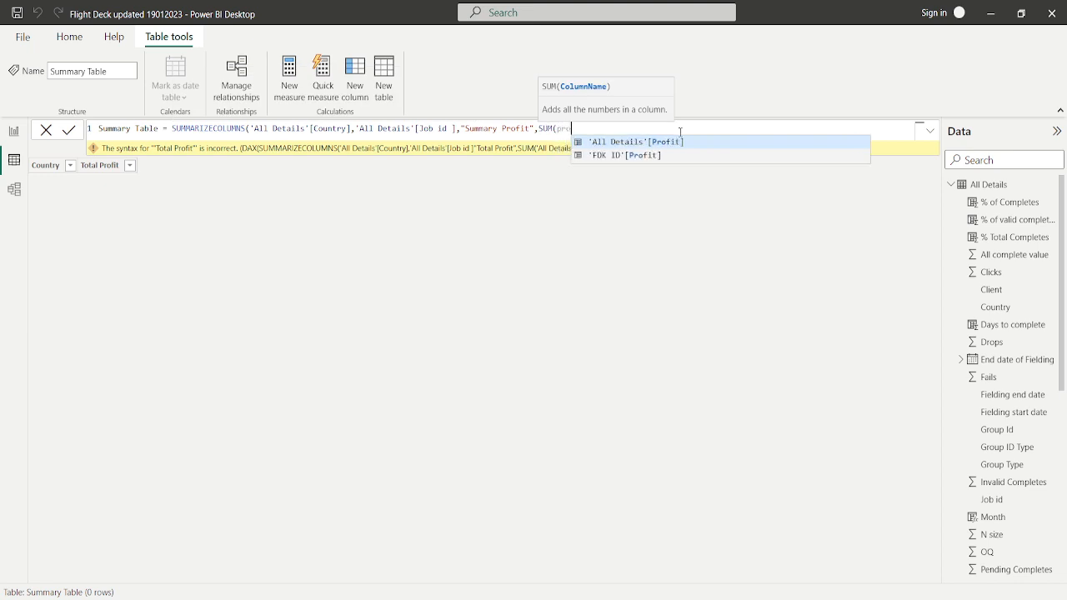
type("fit")
key("Tab")
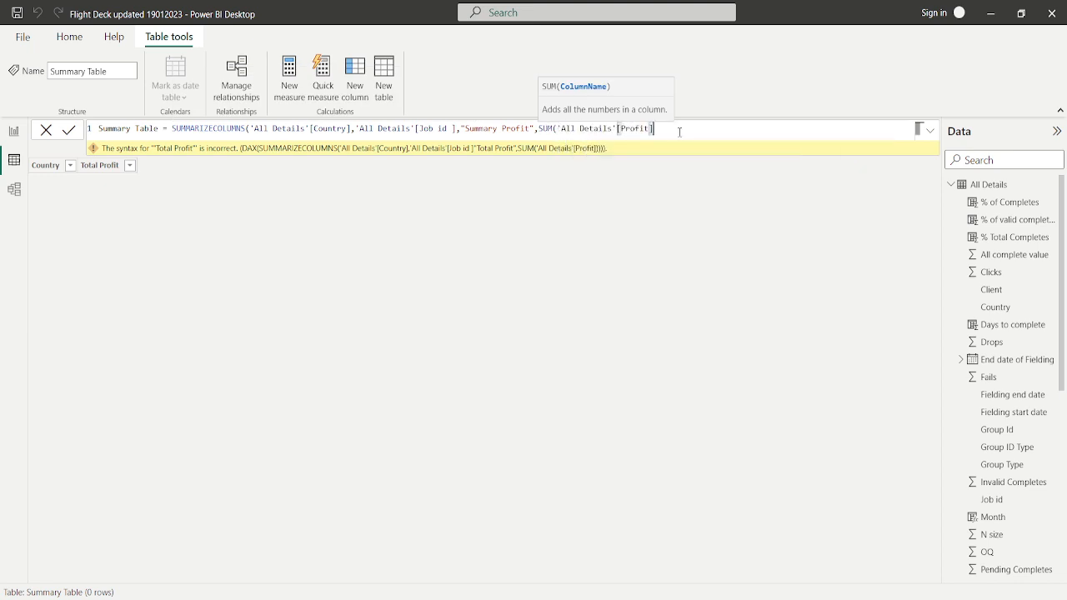
type("))")
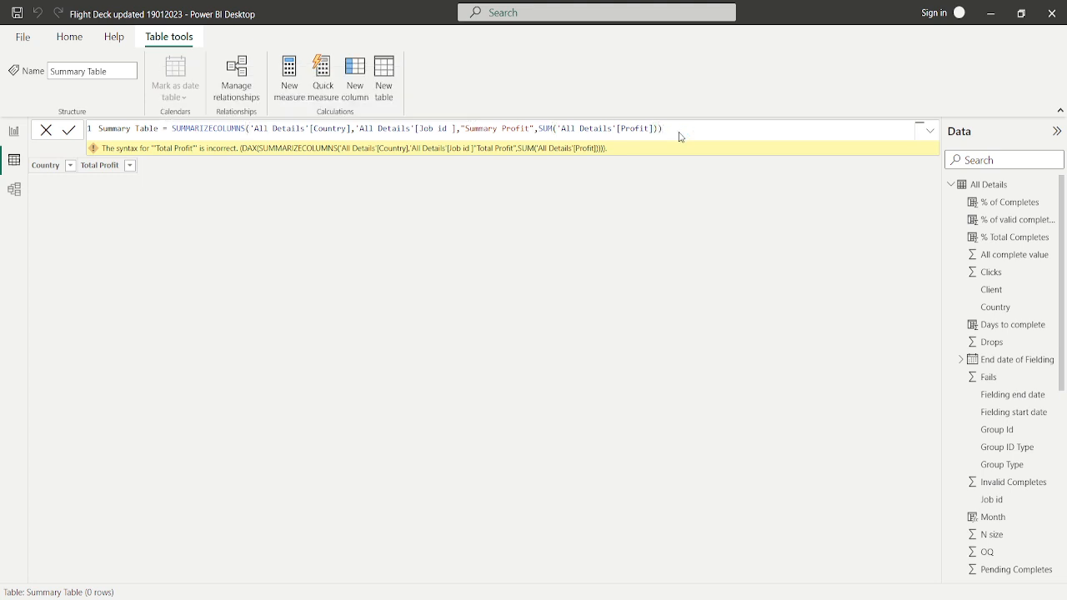
key("Return")
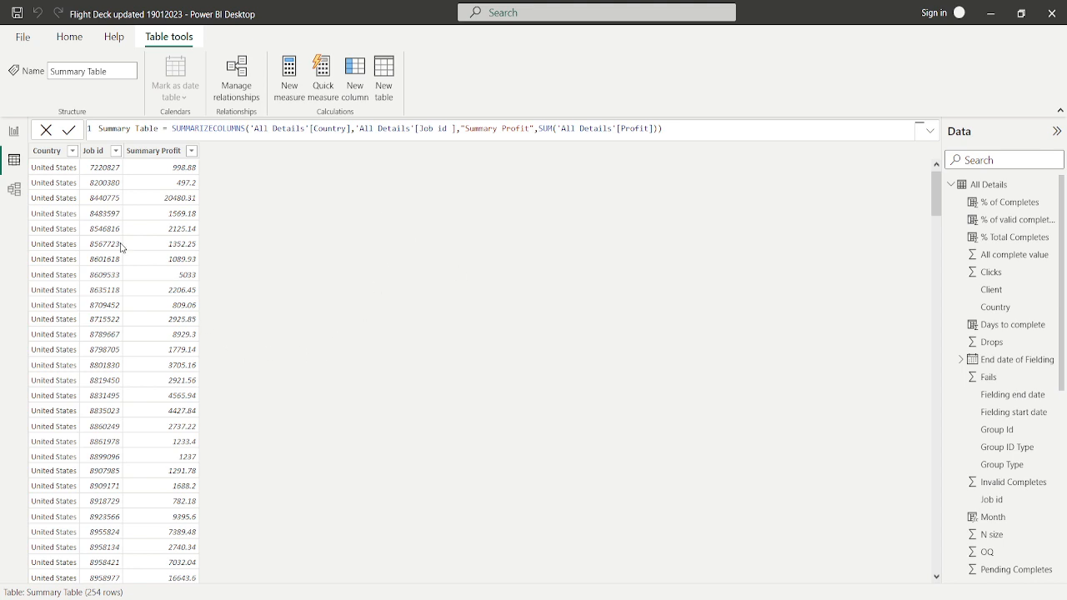
Check the Job id column's distinct values in Summary Table
left_click(115, 151)
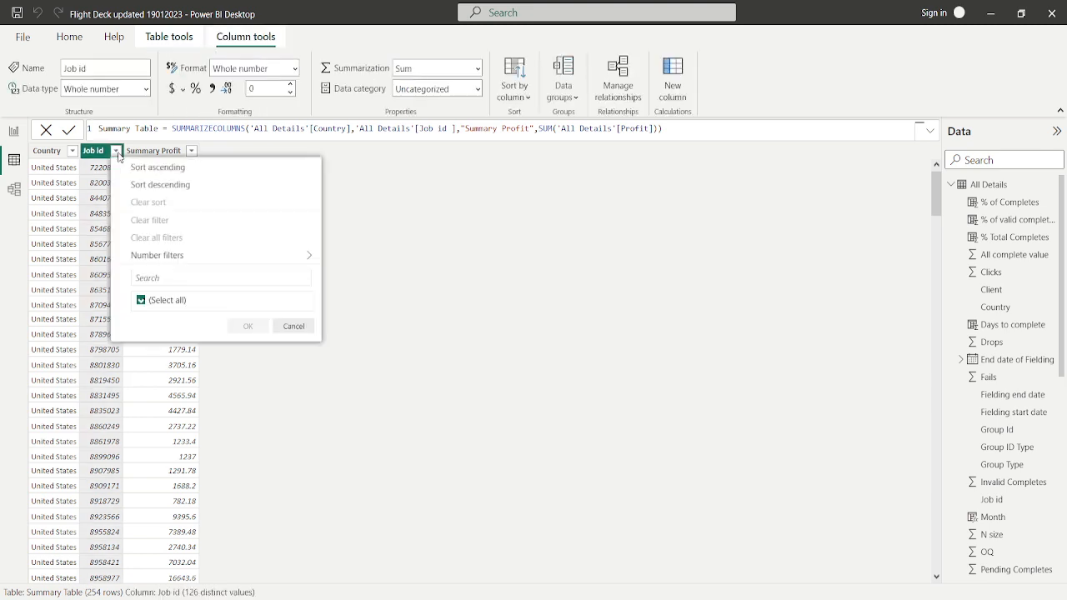
left_click(250, 245)
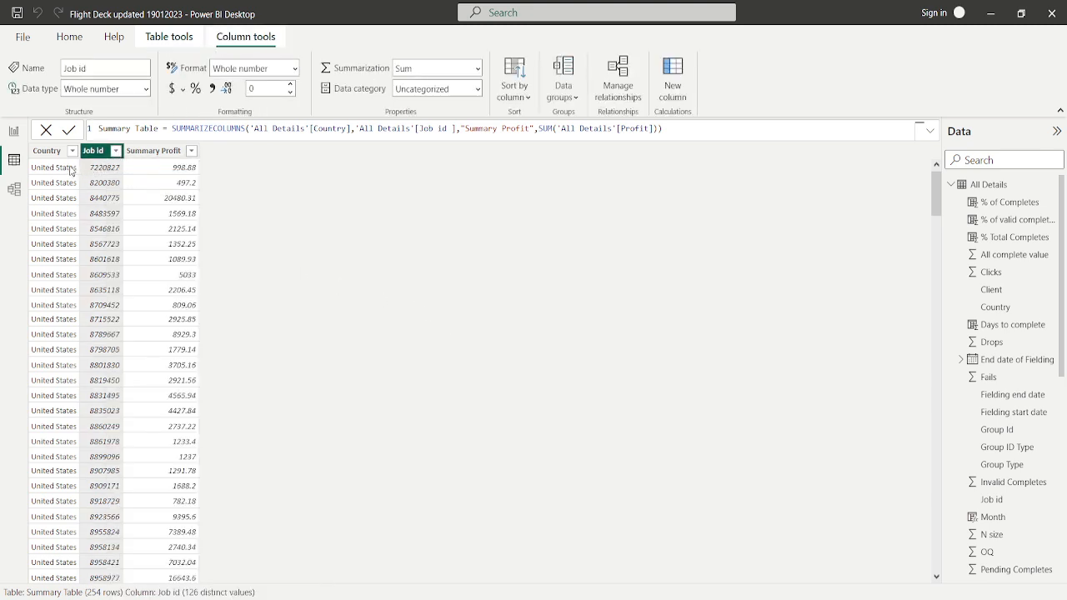